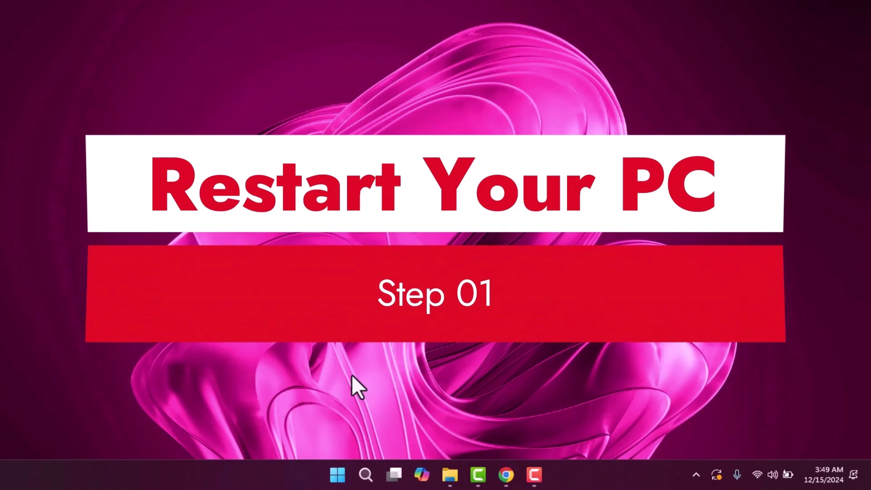
Restart the PC from the Start menu's power options and wait for the desktop.
{"action": "left_click", "coordinate": [338, 474]}
{"action": "left_click", "coordinate": [597, 432]}
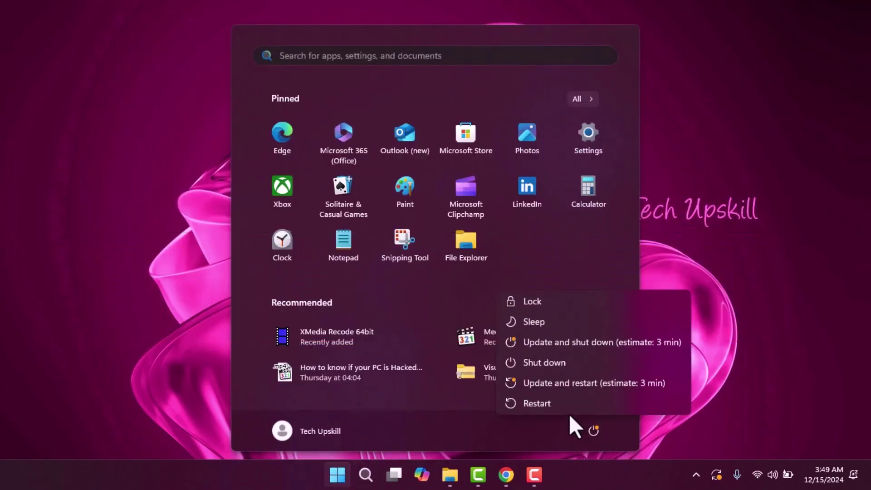
{"action": "left_click", "coordinate": [550, 411]}
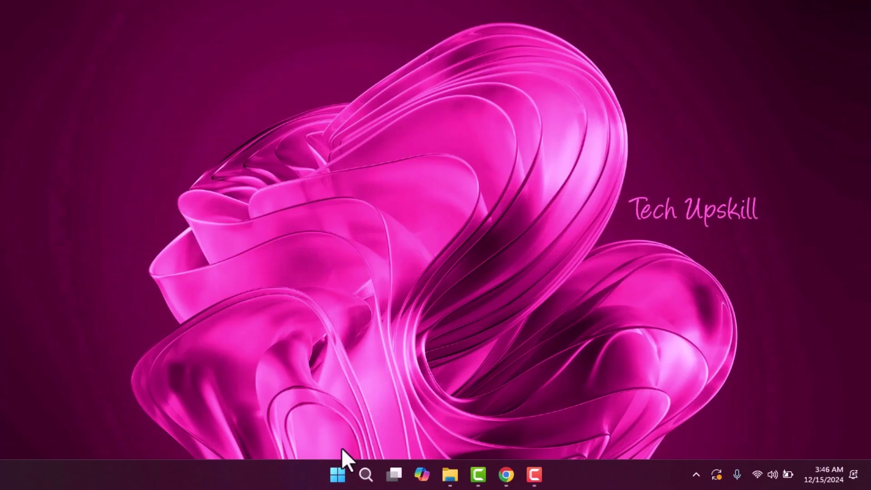
Open Device Manager and expand Cameras to find the Integrated Camera.
{"action": "right_click", "coordinate": [338, 474]}
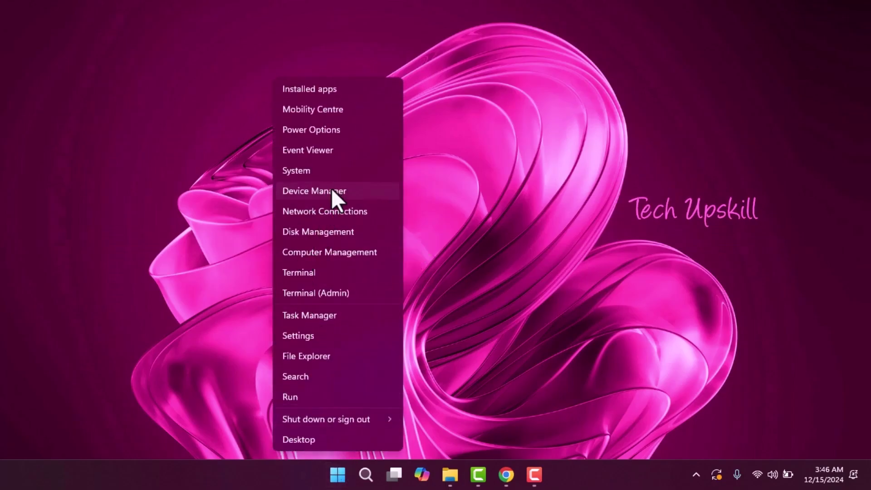
{"action": "left_click", "coordinate": [332, 190]}
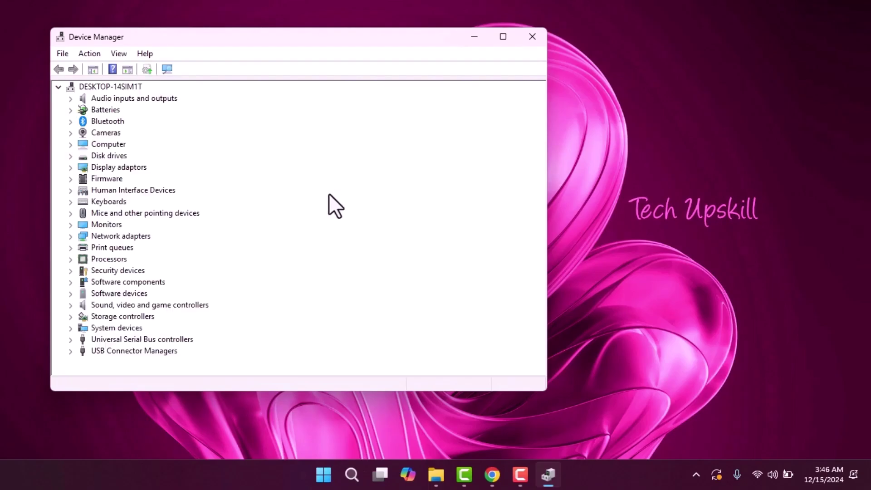
{"action": "left_click", "coordinate": [111, 129]}
{"action": "left_click", "coordinate": [72, 133]}
{"action": "left_click", "coordinate": [136, 145]}
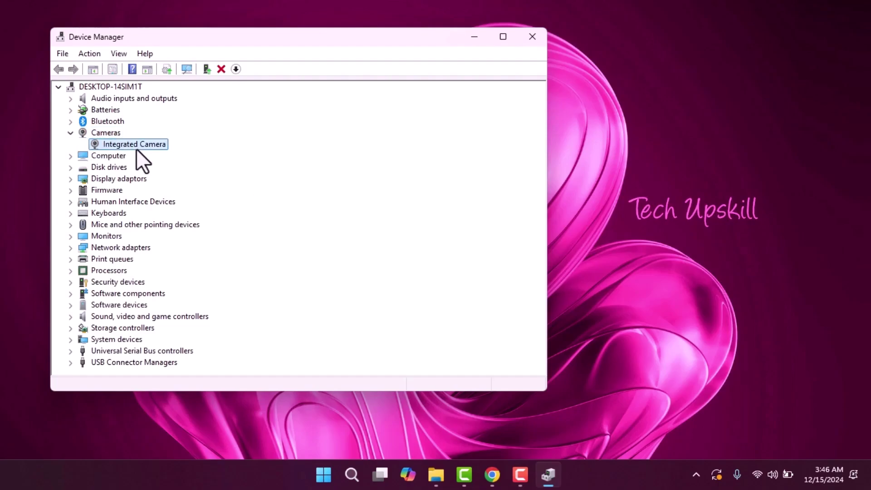
Collapse Cameras and scan for hardware changes from the Action menu.
{"action": "left_click", "coordinate": [72, 133]}
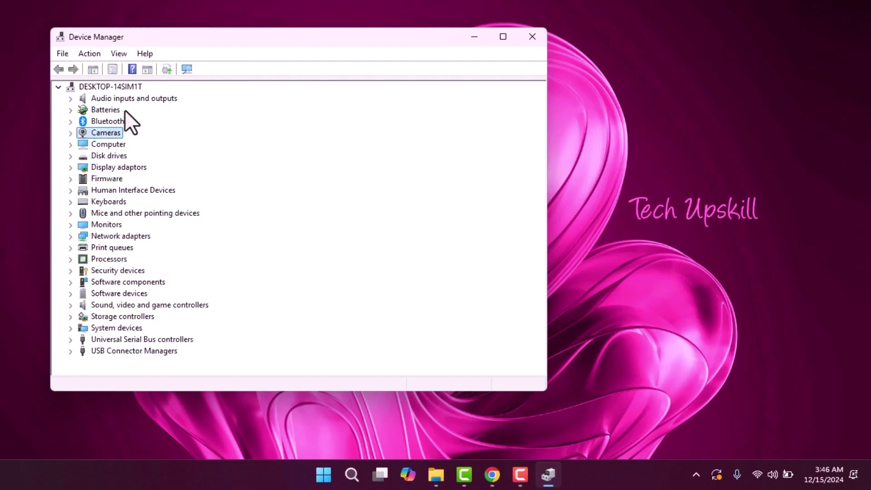
{"action": "left_click", "coordinate": [89, 54]}
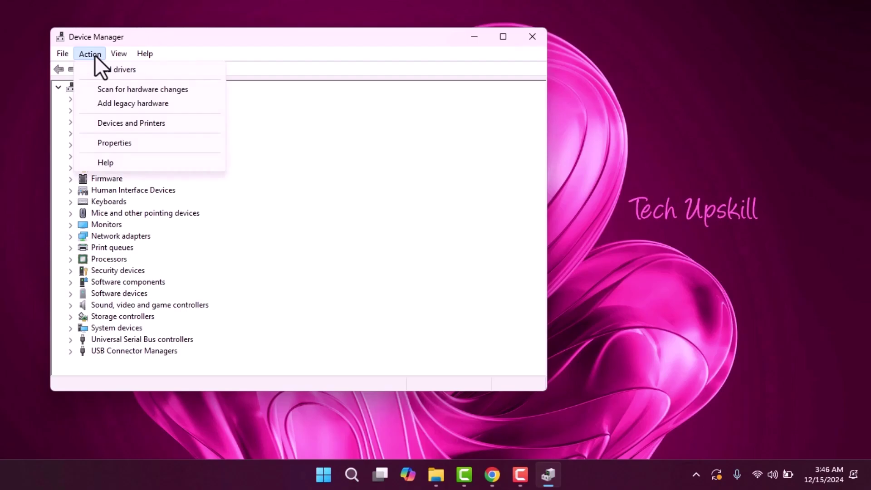
{"action": "left_click", "coordinate": [192, 95]}
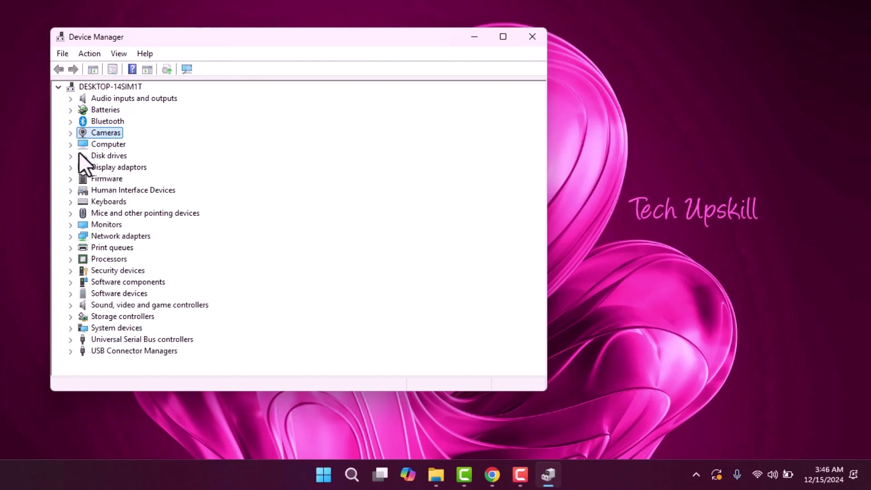
Have Windows search automatically for an Integrated Camera driver, confirming the best one is installed.
{"action": "left_click", "coordinate": [71, 133]}
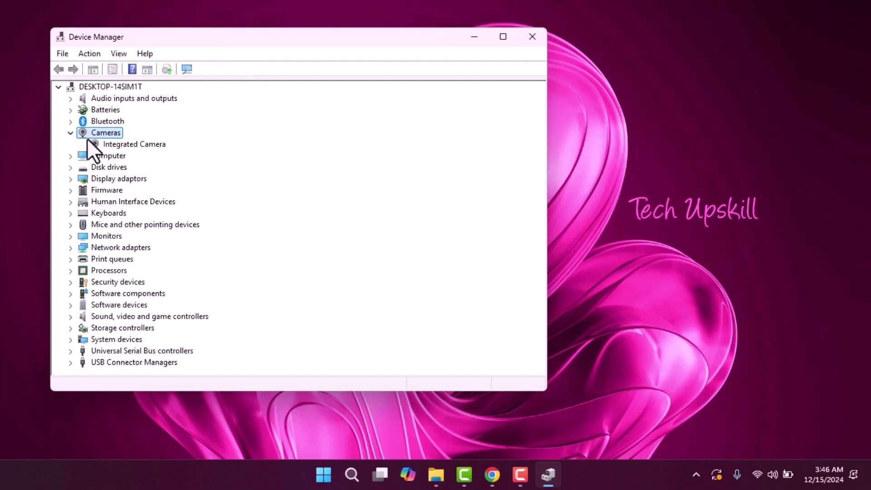
{"action": "right_click", "coordinate": [114, 143]}
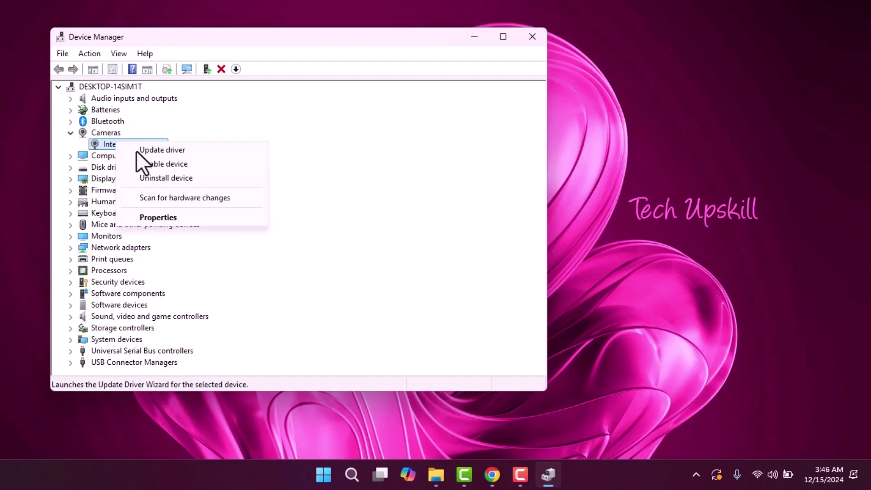
{"action": "left_click", "coordinate": [150, 152]}
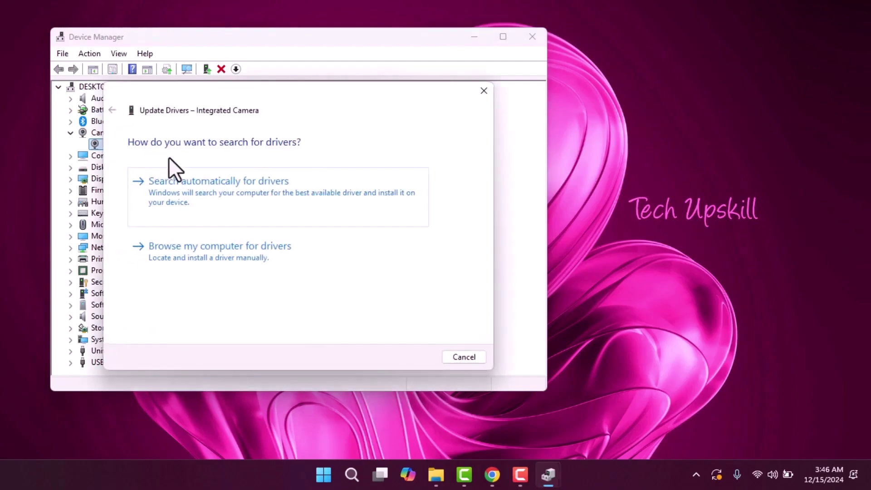
{"action": "left_click", "coordinate": [228, 181]}
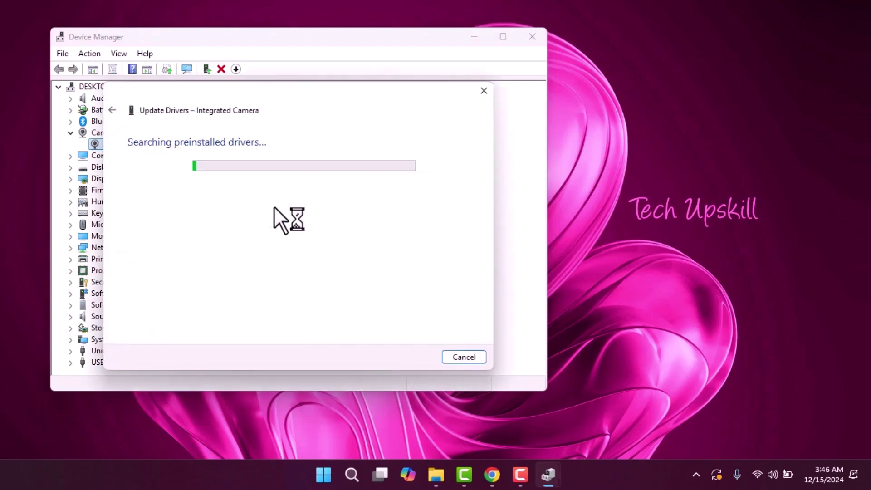
{"action": "left_click", "coordinate": [464, 356]}
Disable the Integrated Camera, confirm, and rescan for hardware changes.
{"action": "right_click", "coordinate": [127, 143]}
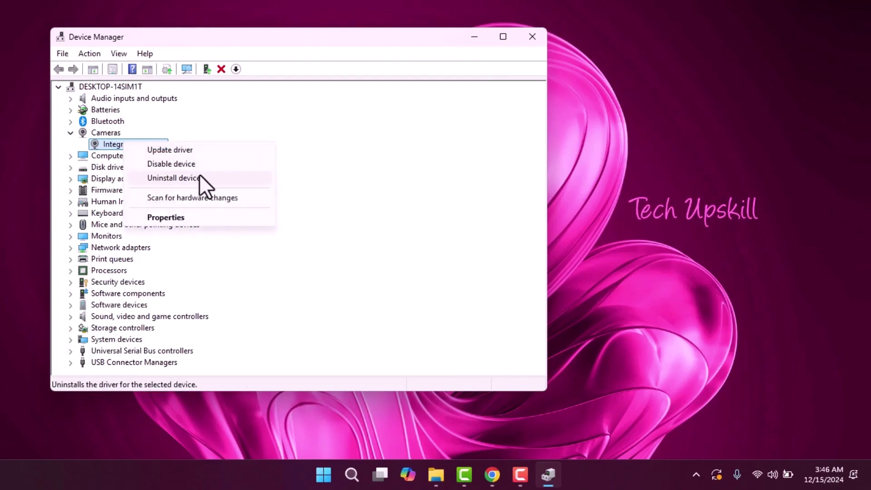
{"action": "left_click", "coordinate": [194, 164]}
{"action": "left_click", "coordinate": [466, 251]}
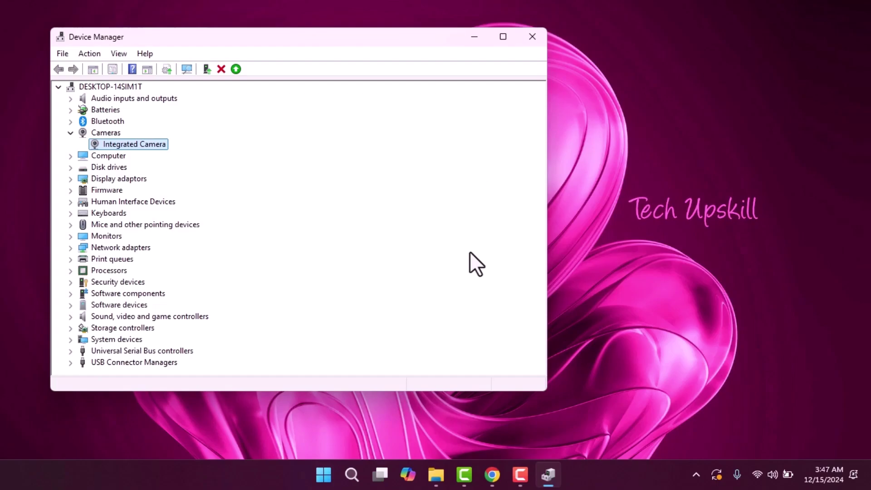
{"action": "right_click", "coordinate": [139, 155]}
{"action": "left_click", "coordinate": [141, 166]}
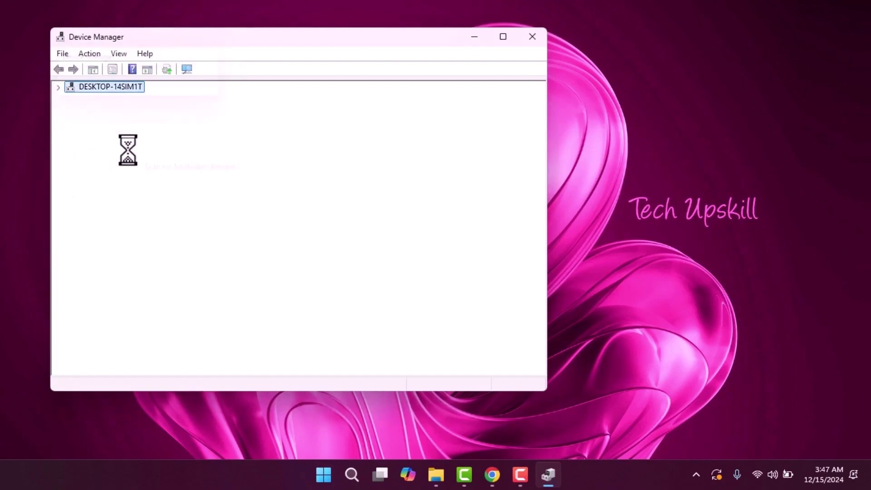
Re-enable the Integrated Camera and close Device Manager.
{"action": "right_click", "coordinate": [130, 146]}
{"action": "left_click", "coordinate": [210, 169]}
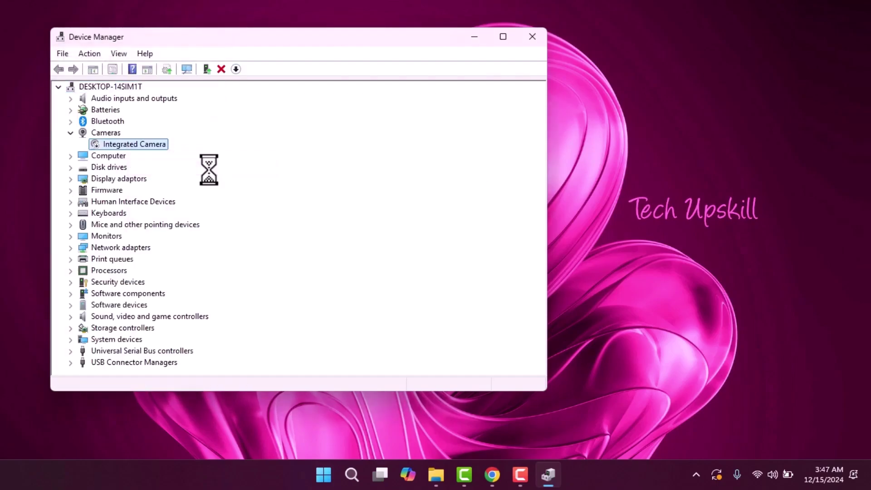
{"action": "left_click", "coordinate": [532, 37]}
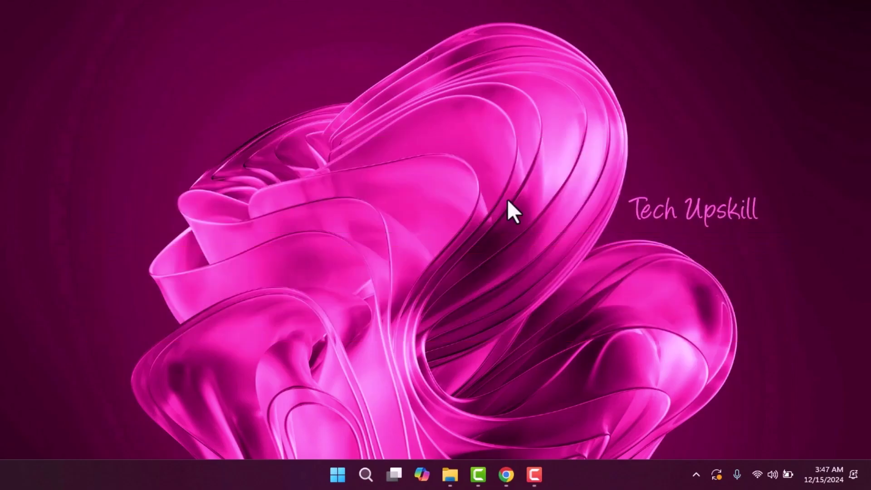
Go to the Camera permissions page under Privacy & security in Settings.
{"action": "right_click", "coordinate": [338, 474]}
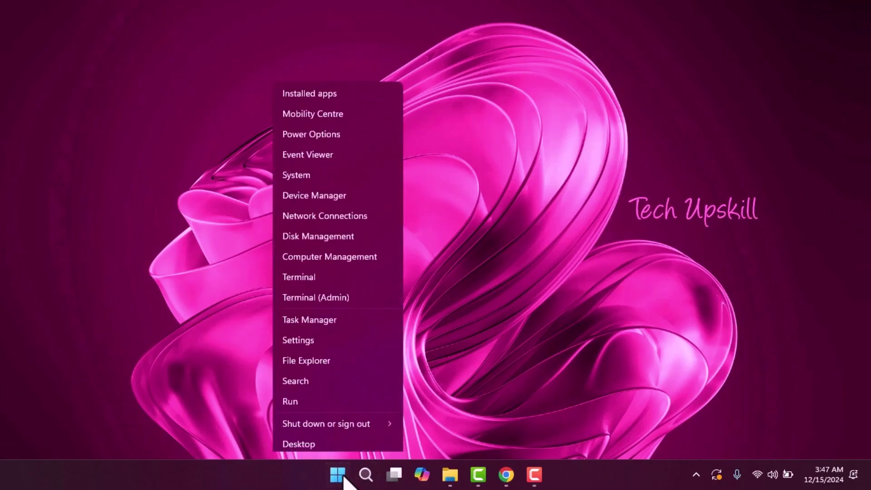
{"action": "left_click", "coordinate": [333, 342]}
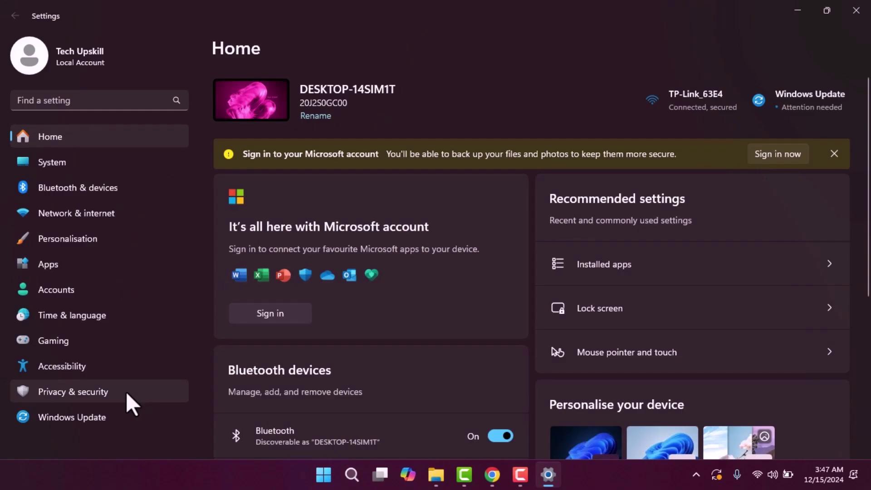
{"action": "left_click", "coordinate": [129, 392]}
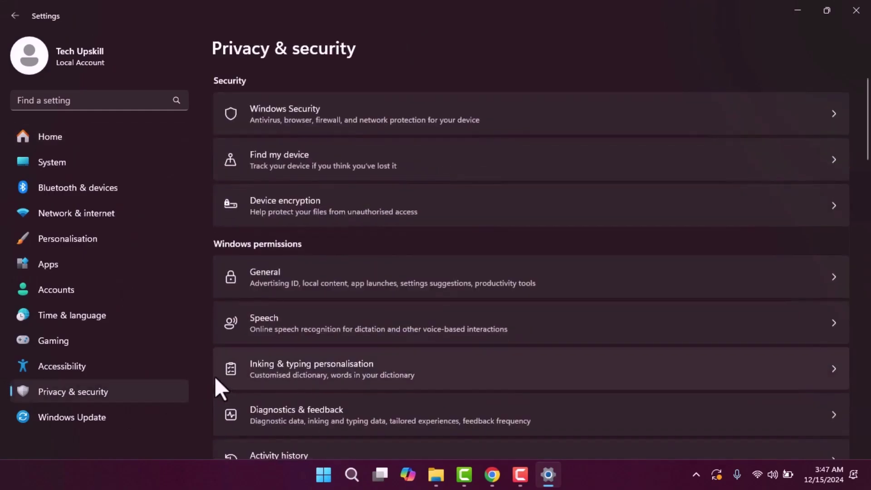
{"action": "scroll", "coordinate": [597, 259], "scroll_direction": "down", "scroll_amount": 1}
{"action": "scroll", "coordinate": [584, 306], "scroll_direction": "down", "scroll_amount": 3}
{"action": "scroll", "coordinate": [448, 255], "scroll_direction": "down", "scroll_amount": 2}
{"action": "left_click", "coordinate": [455, 262]}
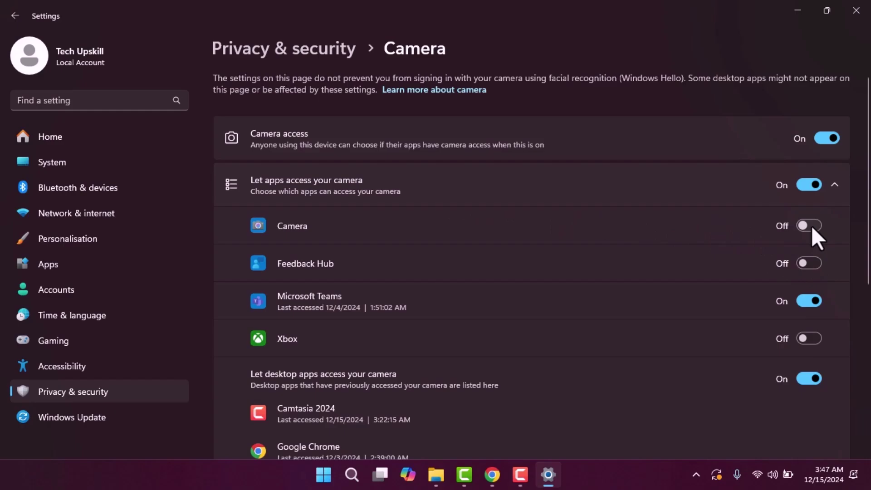
{"action": "scroll", "coordinate": [719, 298], "scroll_direction": "down", "scroll_amount": 3}
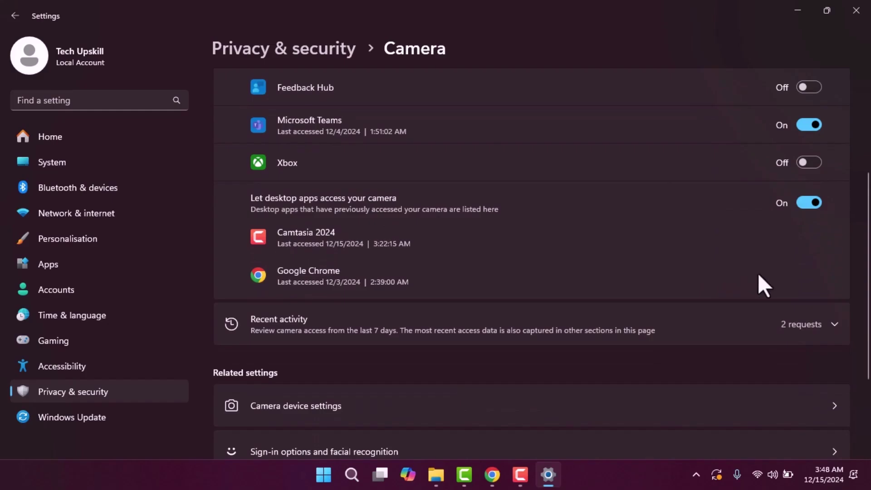
{"action": "scroll", "coordinate": [762, 275], "scroll_direction": "up", "scroll_amount": 2}
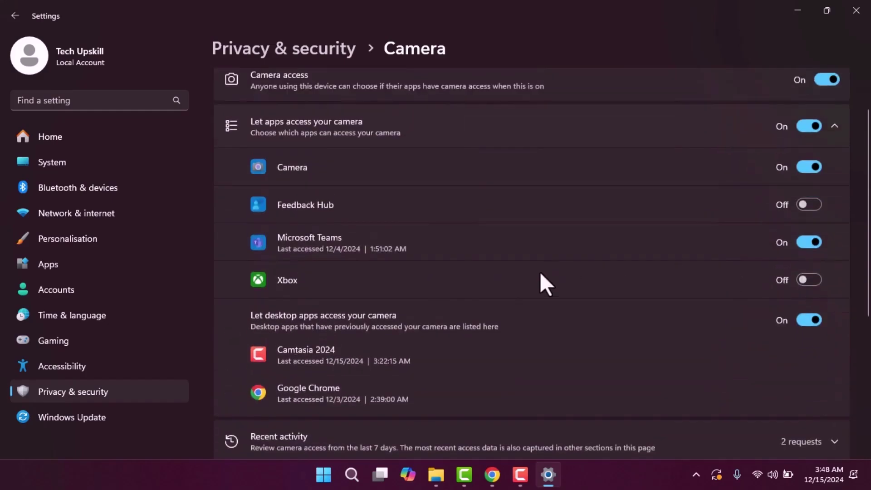
Toggle Microsoft Teams camera access off and back on, then close Settings.
{"action": "left_click", "coordinate": [810, 247]}
{"action": "left_click", "coordinate": [817, 243]}
{"action": "left_click", "coordinate": [857, 10]}
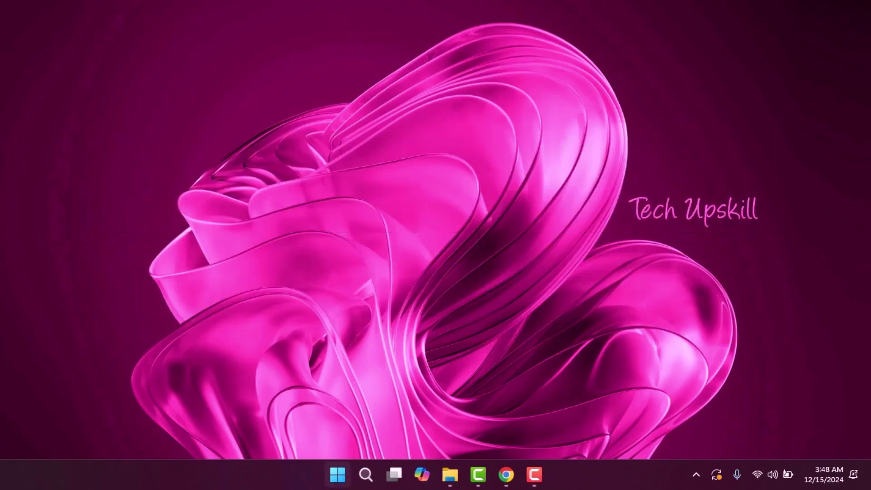
Open the Camera app's Advanced options from Apps > Installed apps in Settings.
{"action": "right_click", "coordinate": [337, 474]}
{"action": "left_click", "coordinate": [314, 341]}
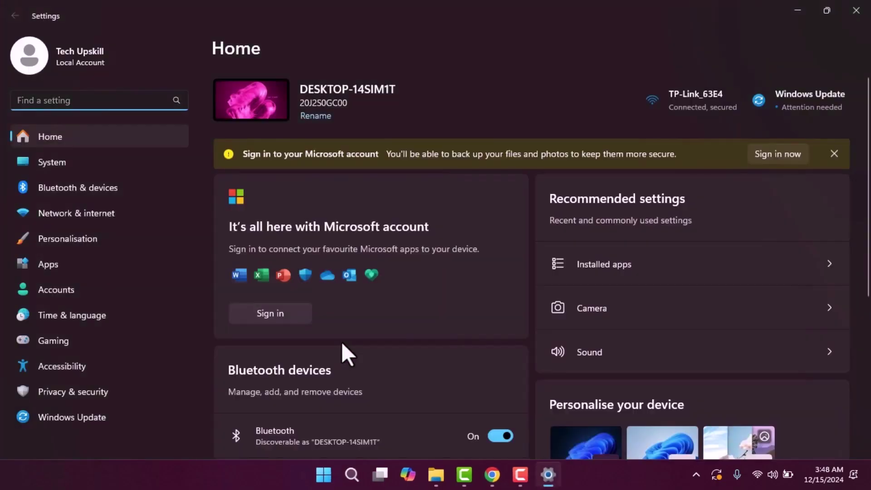
{"action": "left_click", "coordinate": [93, 265]}
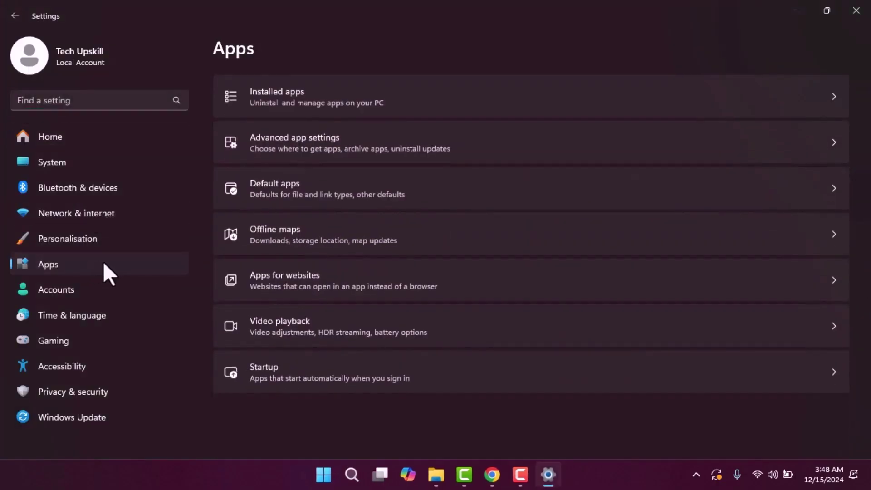
{"action": "left_click", "coordinate": [280, 116]}
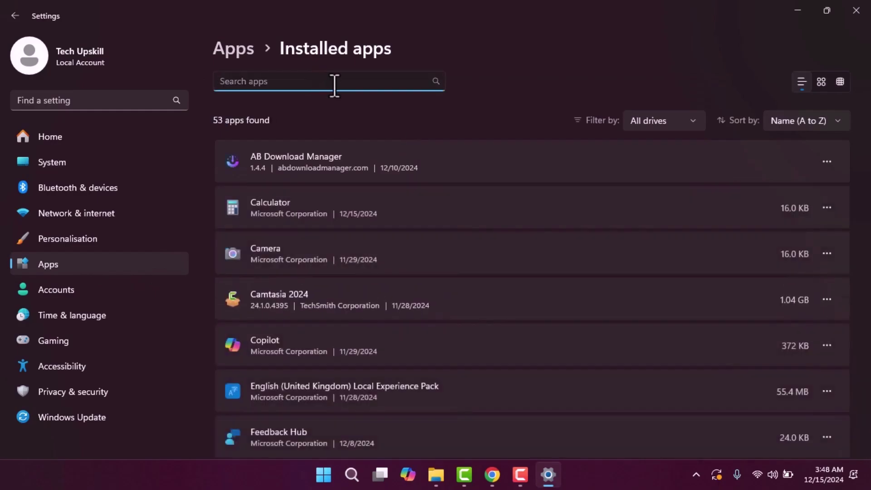
{"action": "type", "text": "cam"}
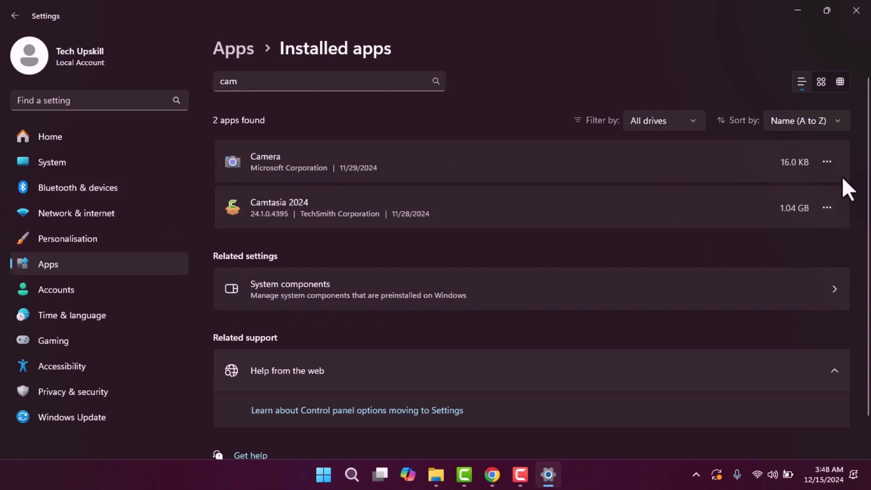
{"action": "left_click", "coordinate": [829, 168]}
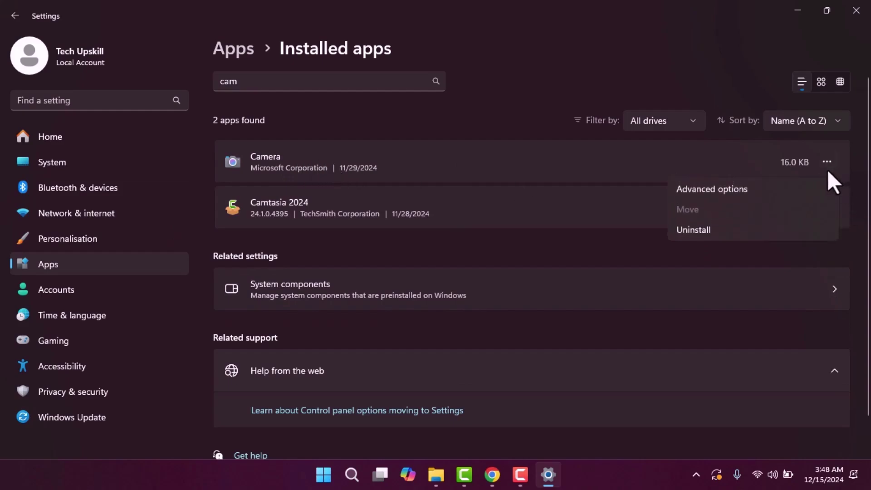
{"action": "left_click", "coordinate": [718, 190]}
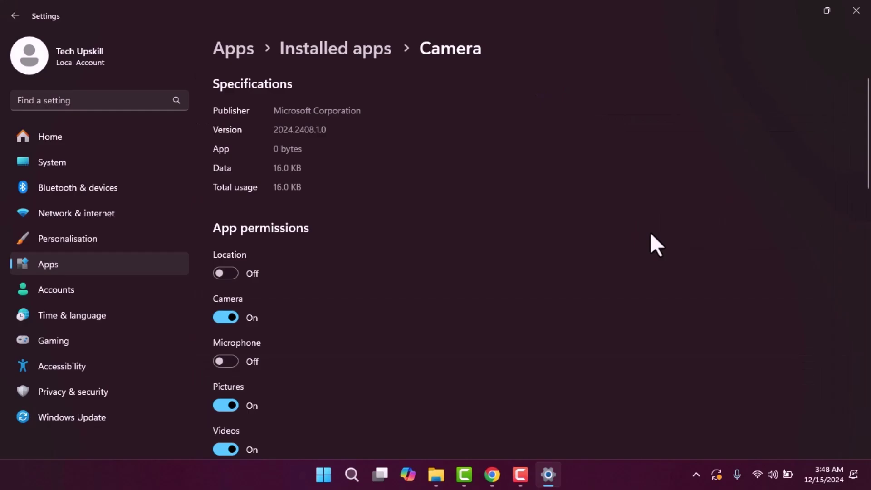
{"action": "scroll", "coordinate": [370, 261], "scroll_direction": "down", "scroll_amount": 10}
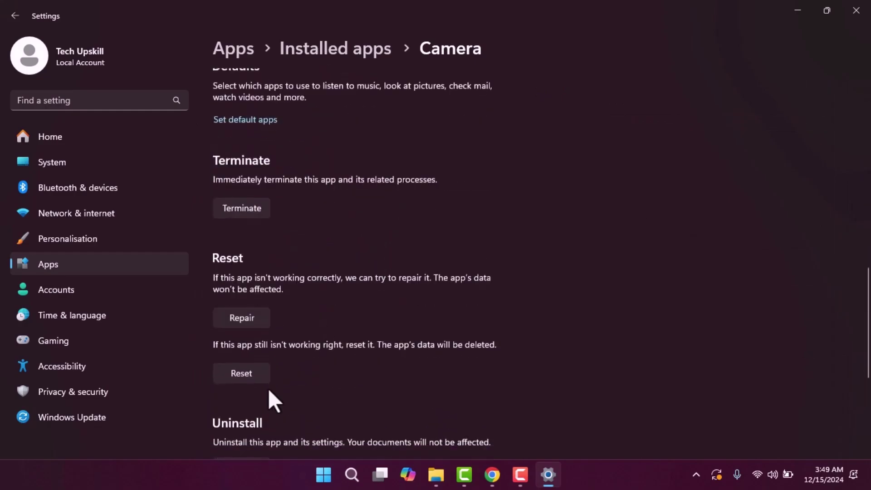
Repair the Camera app, then reset it and confirm the reset.
{"action": "left_click", "coordinate": [254, 328]}
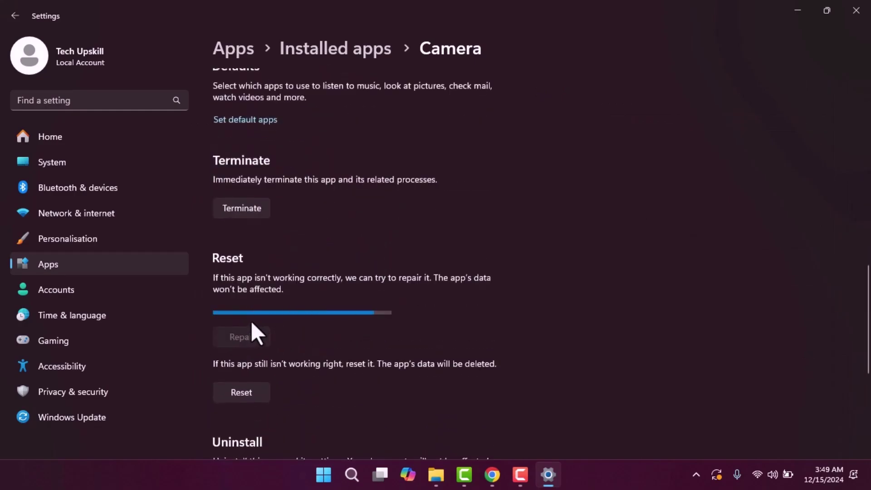
{"action": "left_click", "coordinate": [246, 371]}
{"action": "left_click", "coordinate": [296, 341]}
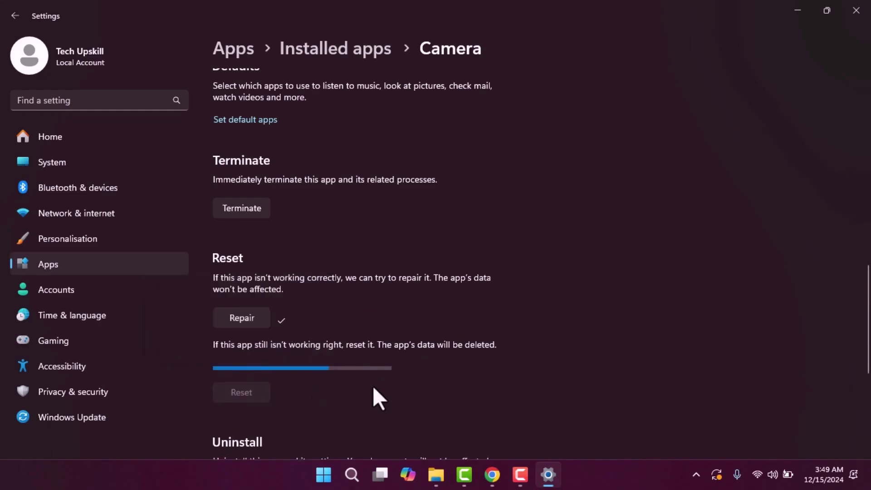
{"action": "scroll", "coordinate": [381, 397], "scroll_direction": "down", "scroll_amount": 1}
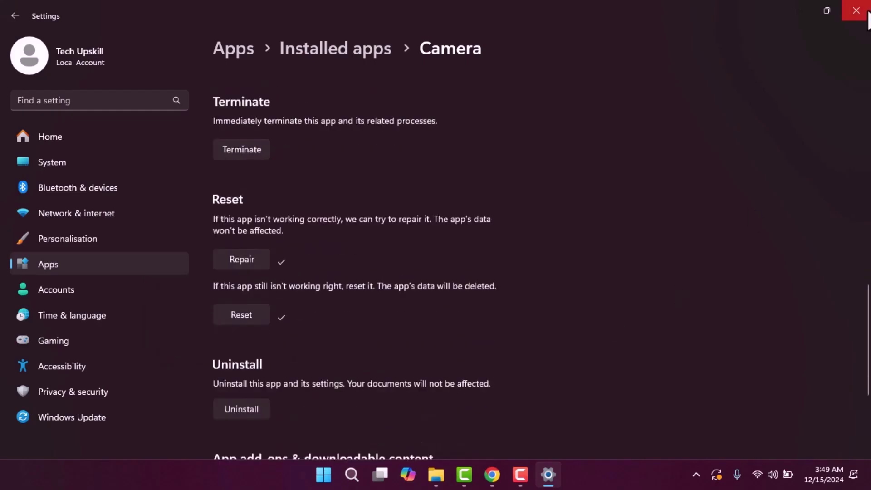